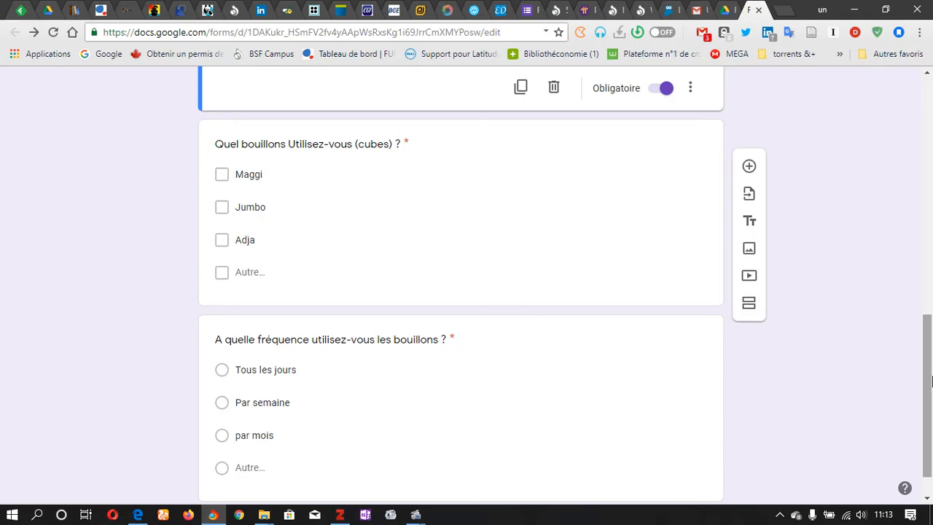
# Step: Add a new section after the bouillon frequency question and title it "Pourquoi pas de bouillons ?"
pyautogui.moveTo(928, 381); pyautogui.dragTo(930, 306)
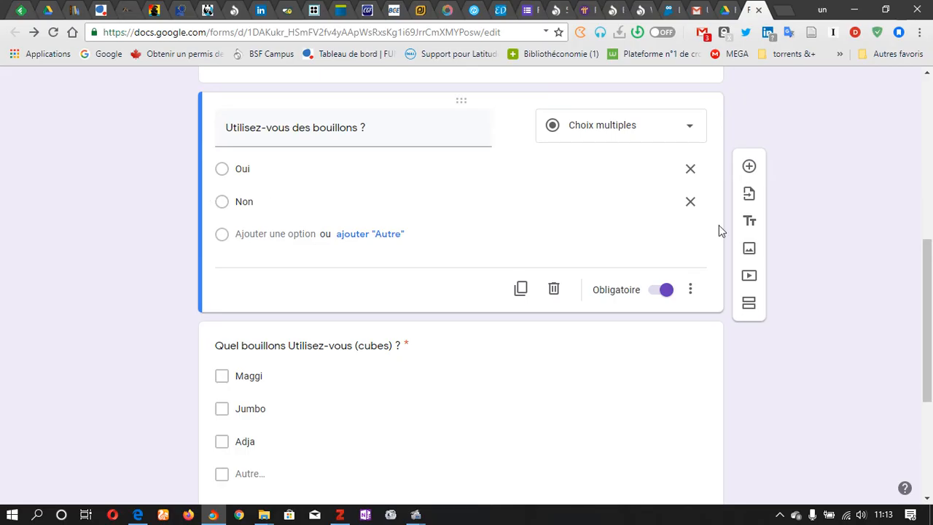
pyautogui.moveTo(931, 365); pyautogui.dragTo(931, 440)
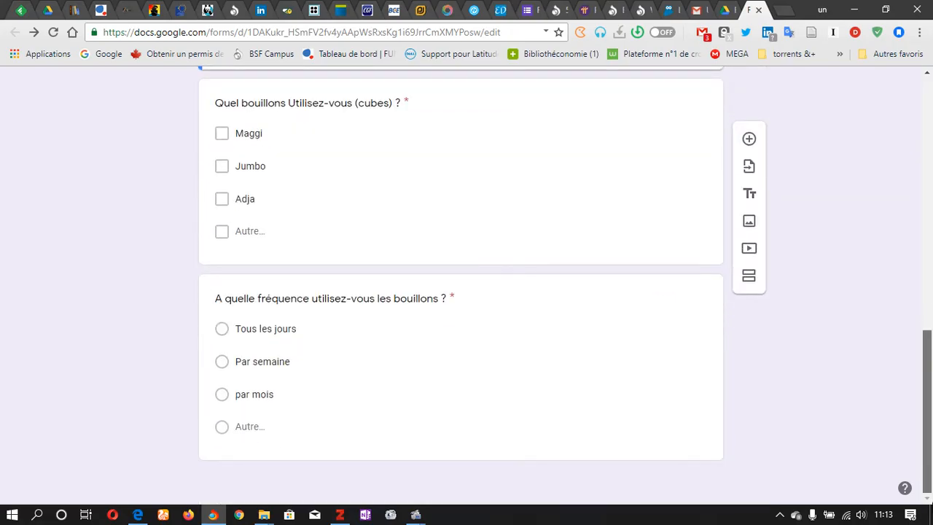
pyautogui.click(698, 397)
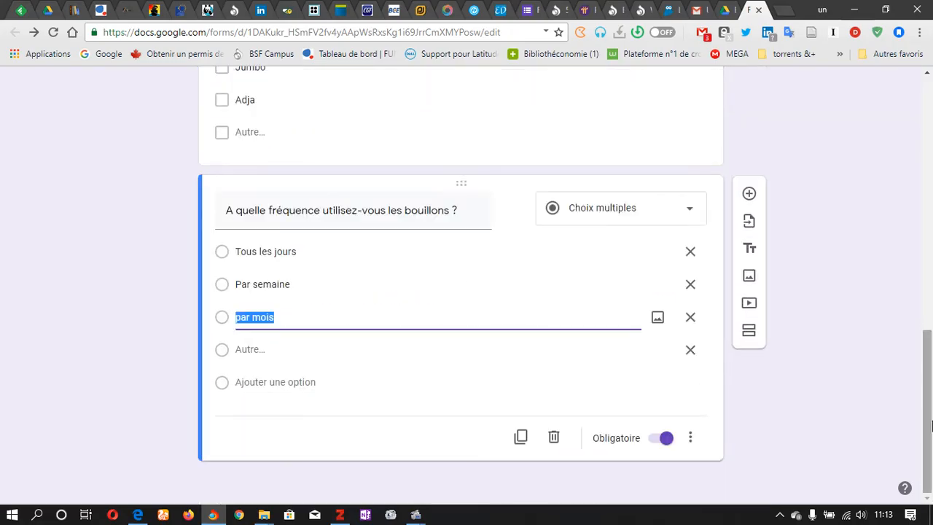
pyautogui.click(753, 336)
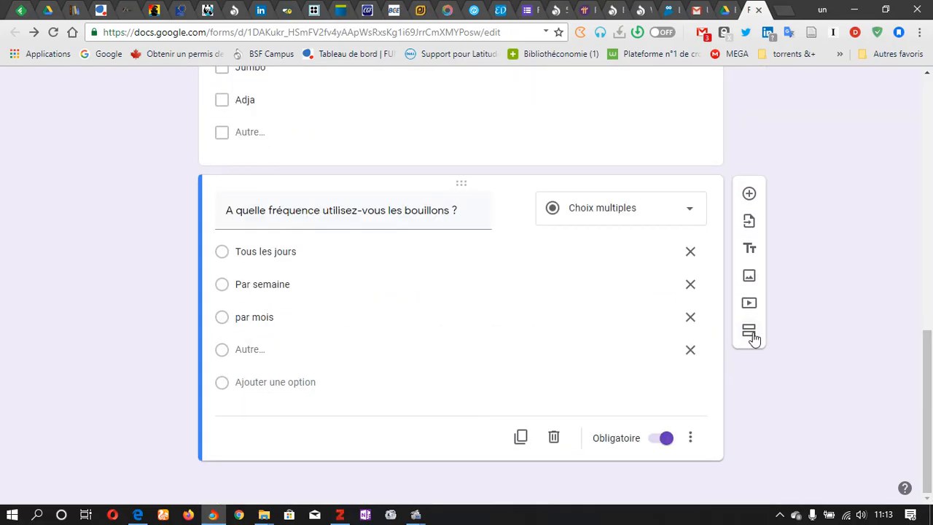
pyautogui.moveTo(929, 451); pyautogui.dragTo(929, 481)
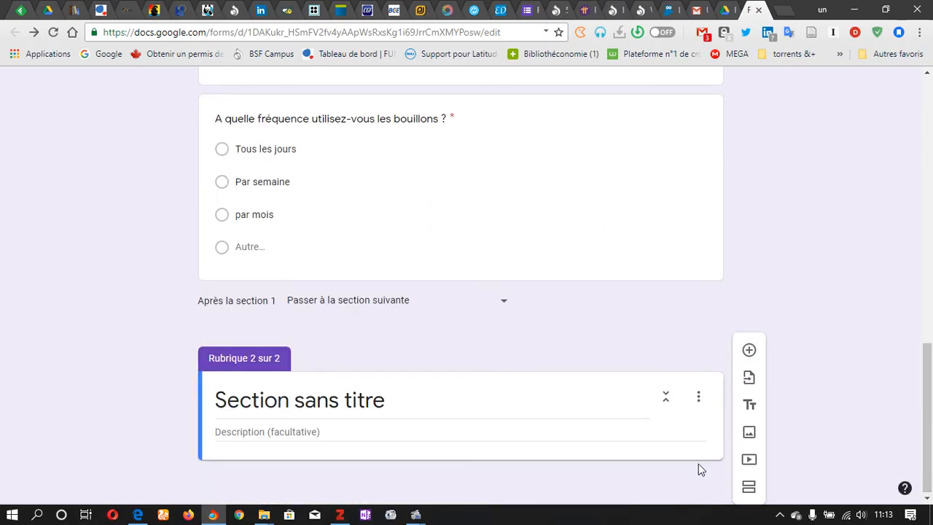
pyautogui.click(396, 405)
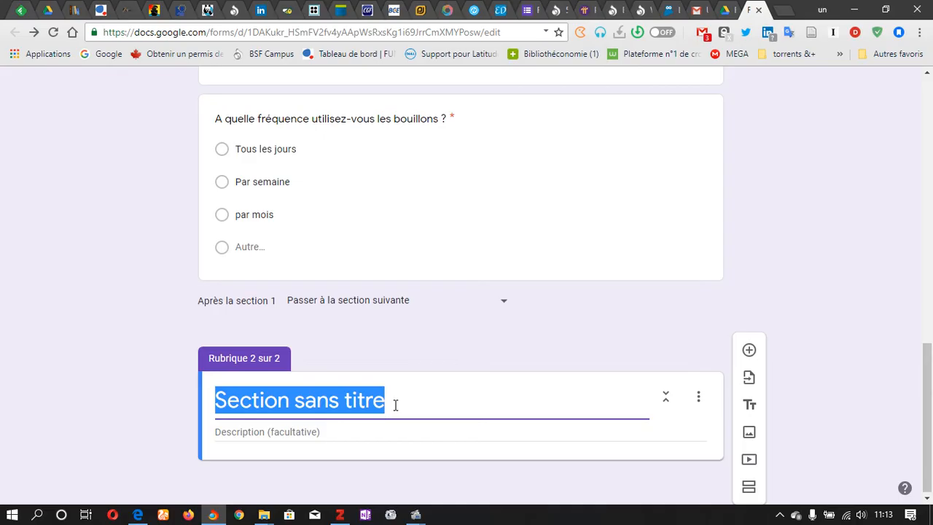
pyautogui.write('Pourquo')
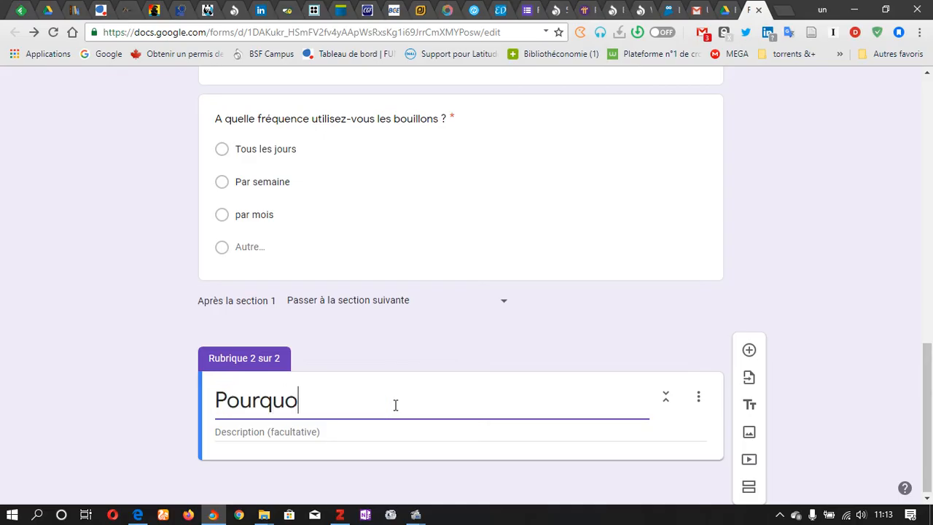
pyautogui.write('i pas de ')
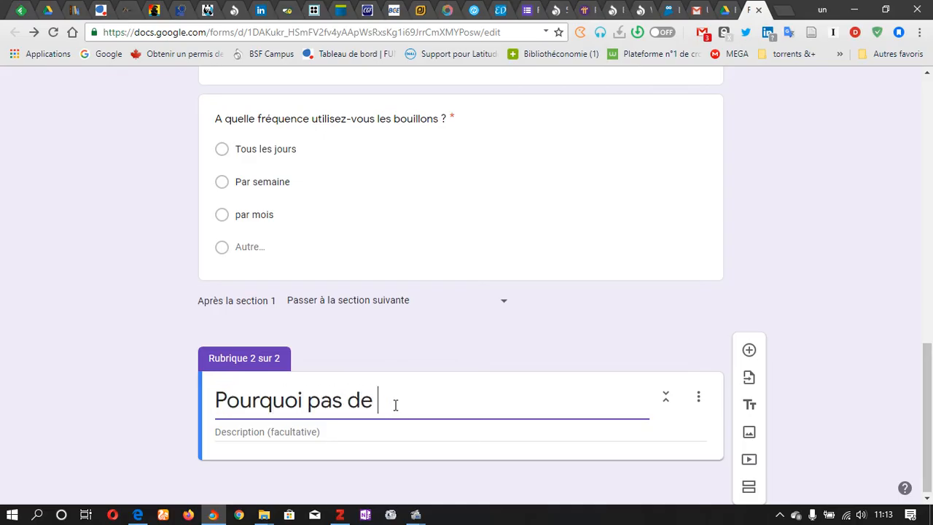
pyautogui.write('bouillons ?')
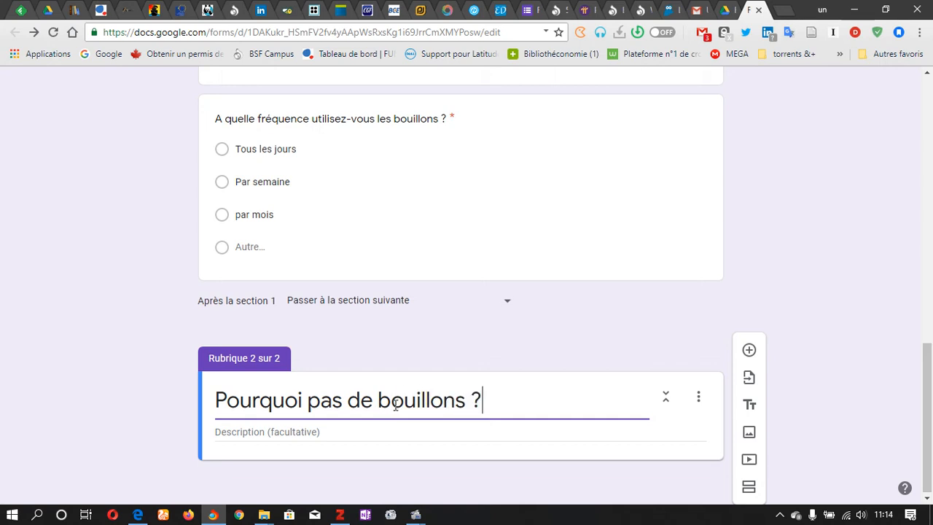
# Step: Enter the new section's description as "Section destinée aux non-consomateurs de cubes."
pyautogui.click(310, 436)
pyautogui.write('Sectio')
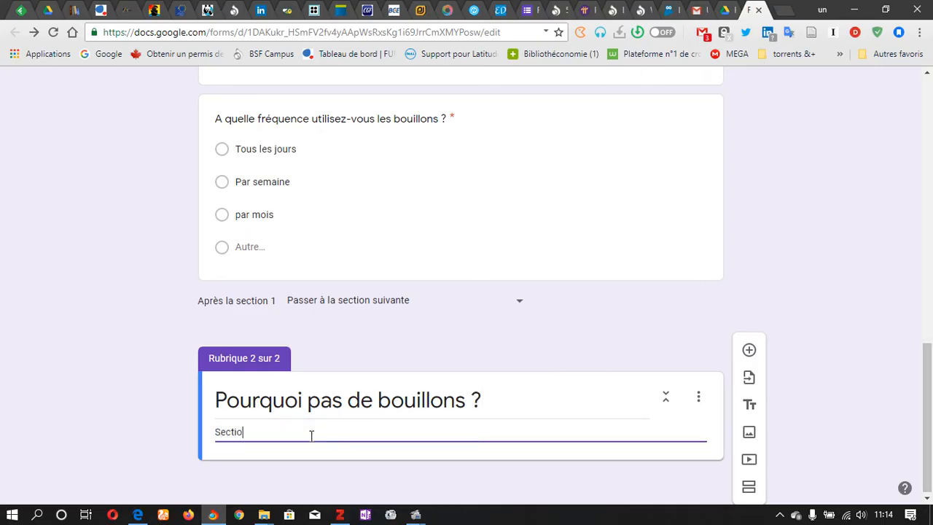
pyautogui.write('n destinée aux non-consomateur')
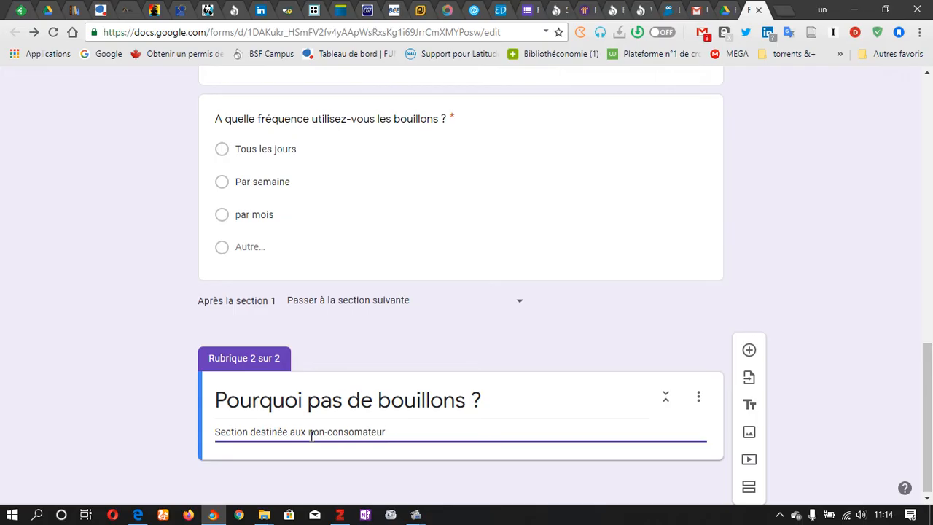
pyautogui.write('s de cubes.')
# Step: Add a question to the new section reading "Pourquoi ne consommez-vous pas de bouillons?"
pyautogui.click(749, 351)
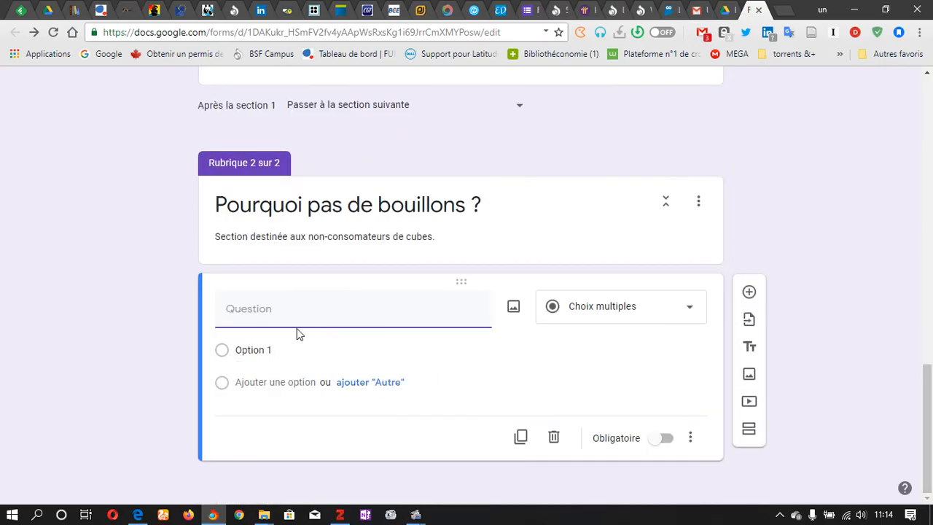
pyautogui.write('Pourquoi ne com')
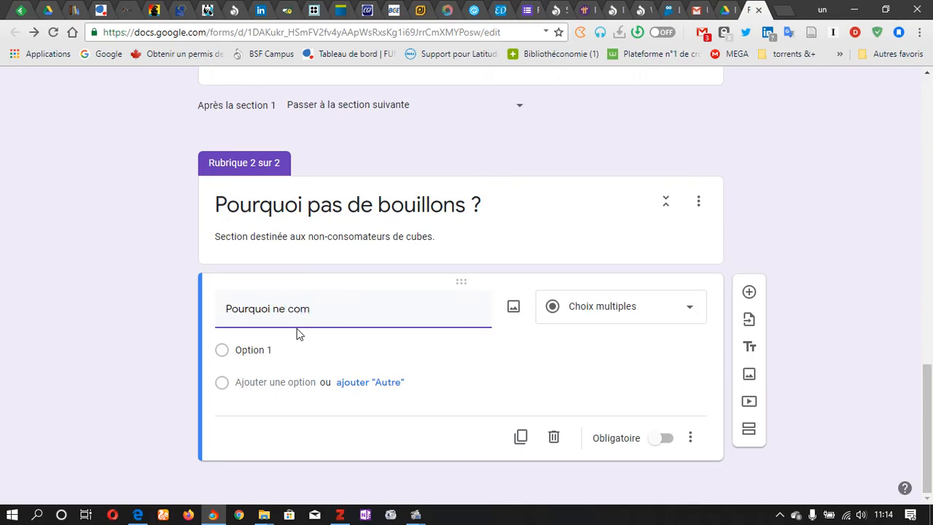
pyautogui.press('BackSpace')
pyautogui.write('nsommez-vous pas d')
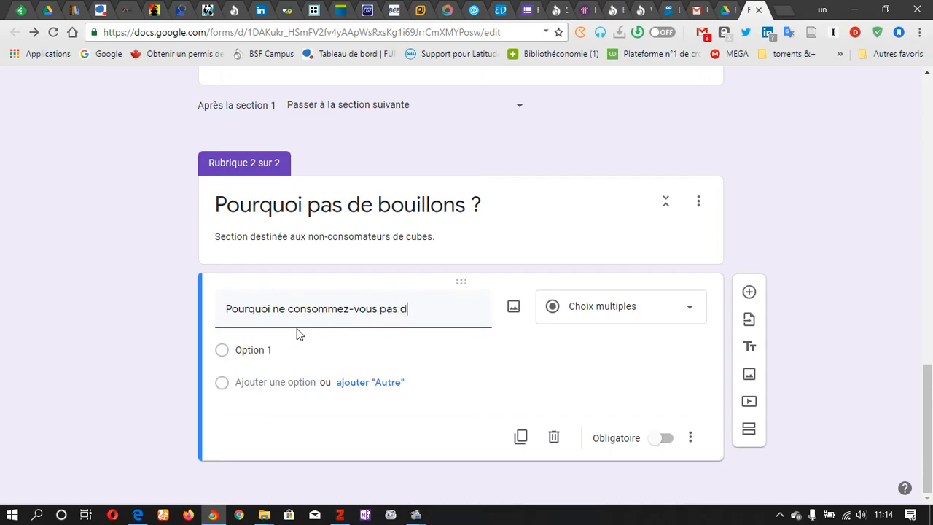
pyautogui.write('e bouillons?')
# Step: Make the new section's question mandatory and set its answer type to Paragraphe
pyautogui.click(668, 438)
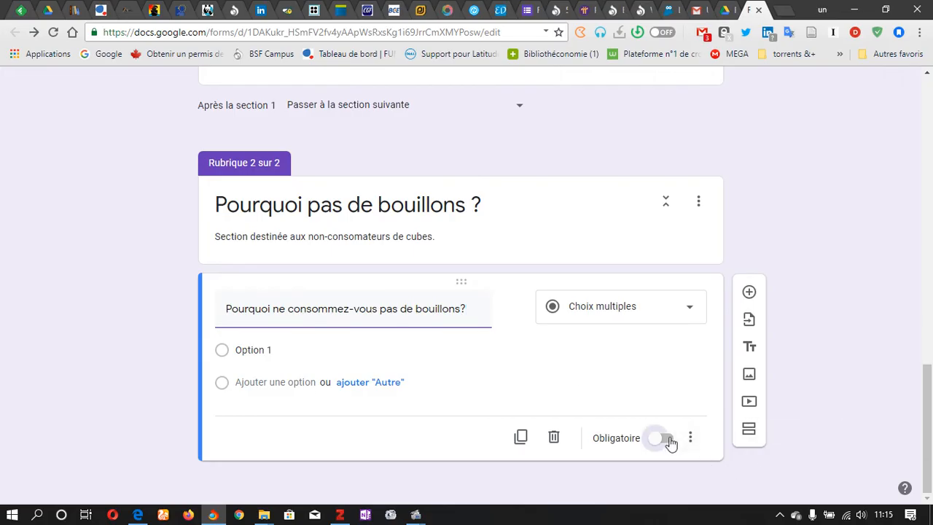
pyautogui.click(650, 318)
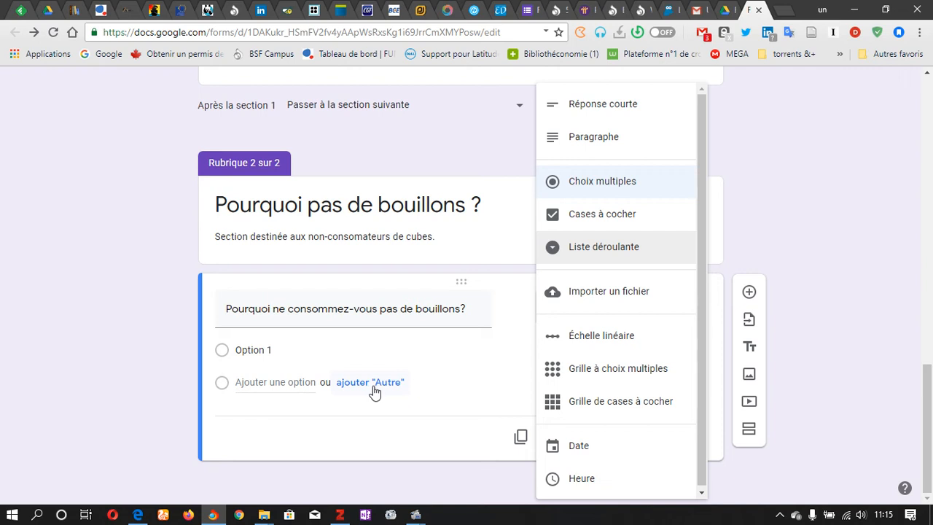
pyautogui.click(616, 140)
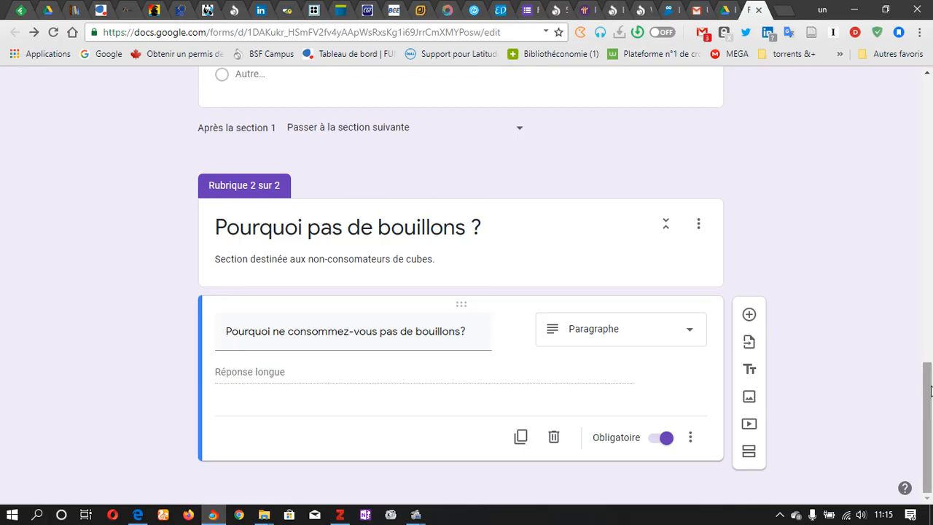
# Step: Enable answer-based section navigation for the question "Utilisez-vous des bouillons ?"
pyautogui.moveTo(931, 391); pyautogui.dragTo(930, 238)
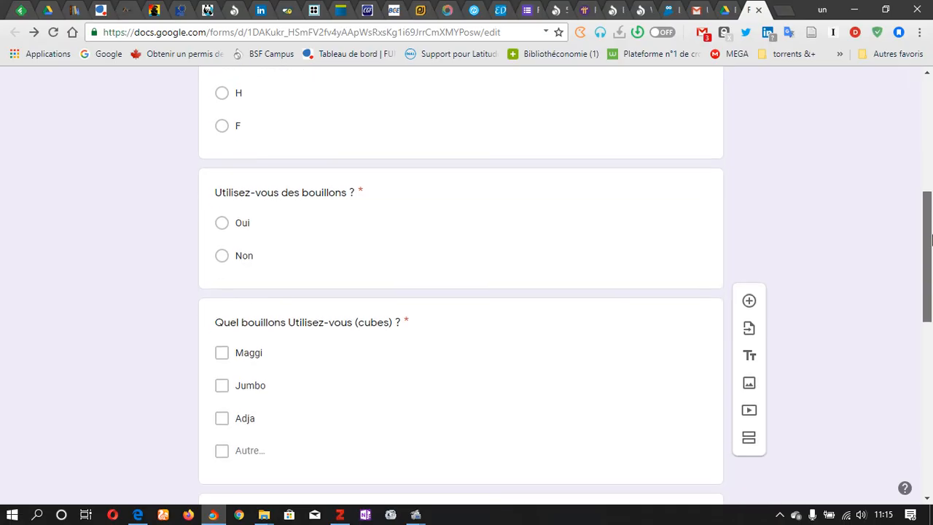
pyautogui.click(346, 228)
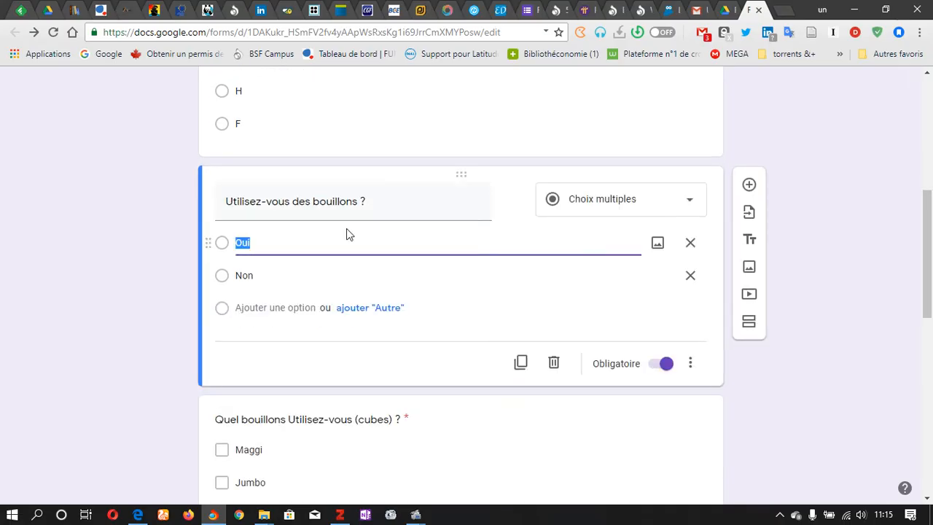
pyautogui.click(692, 364)
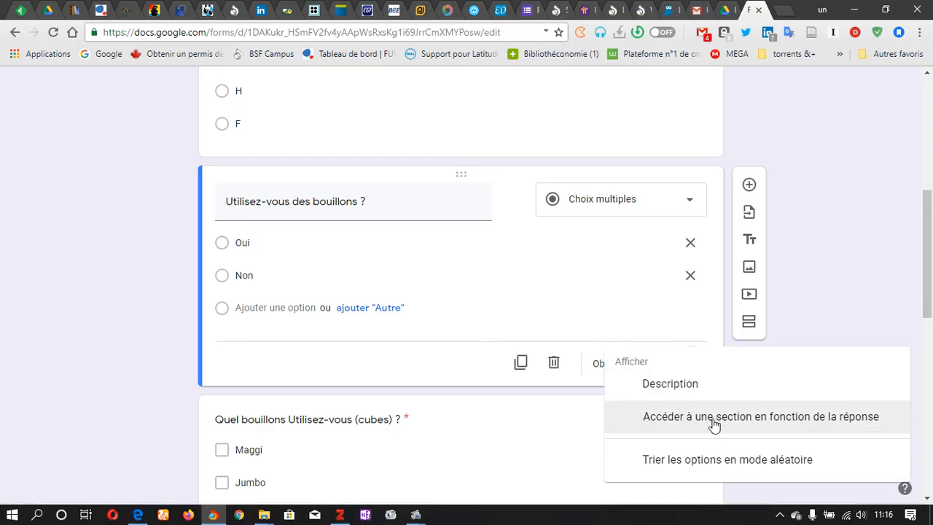
pyautogui.click(826, 426)
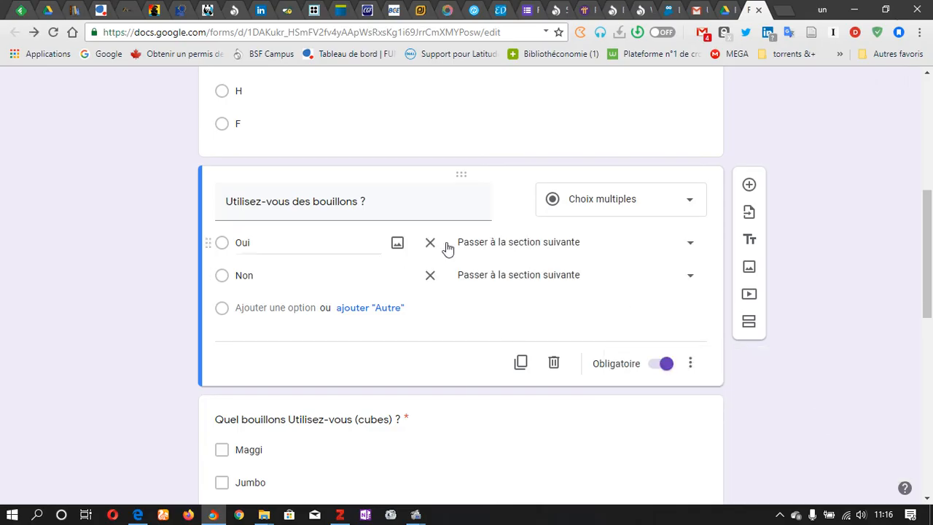
# Step: Route the answer Oui to the following section and Non to page 2 (Pourquoi pas de bouillons ?)
pyautogui.click(637, 249)
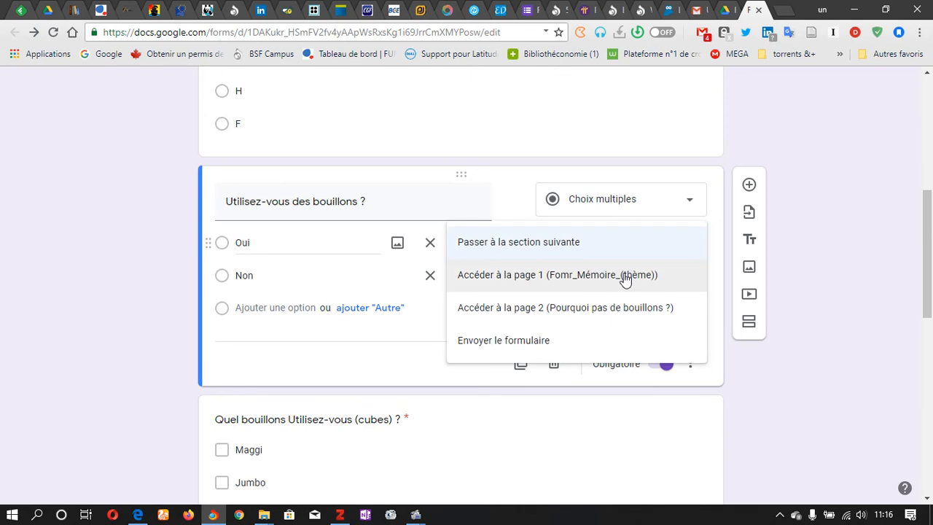
pyautogui.click(606, 241)
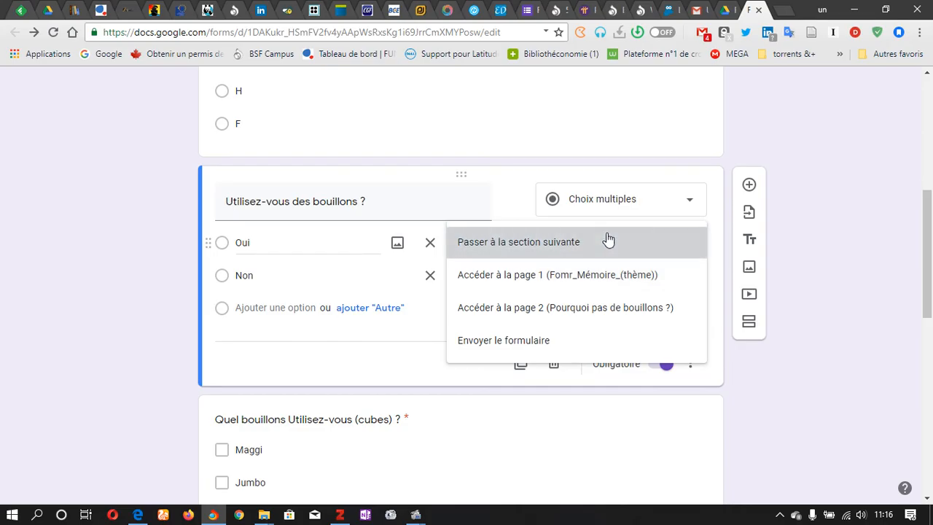
pyautogui.click(565, 277)
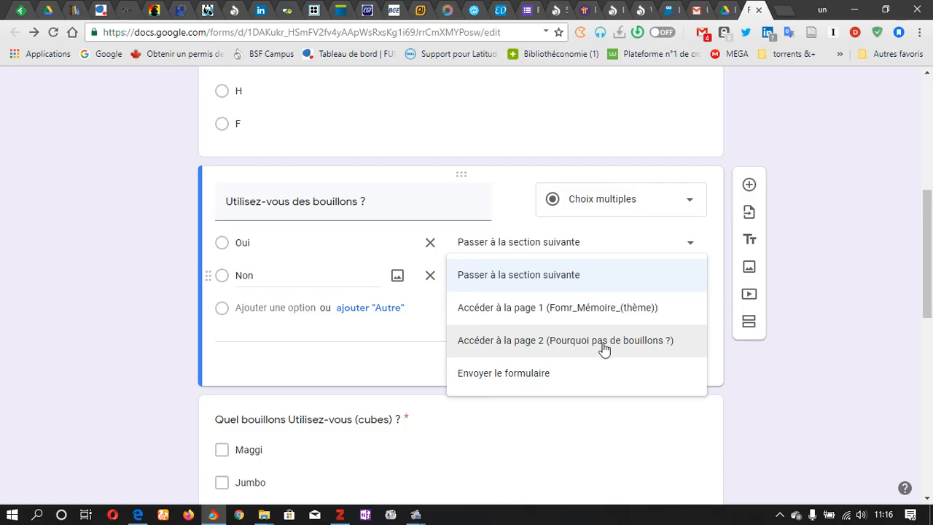
pyautogui.click(655, 342)
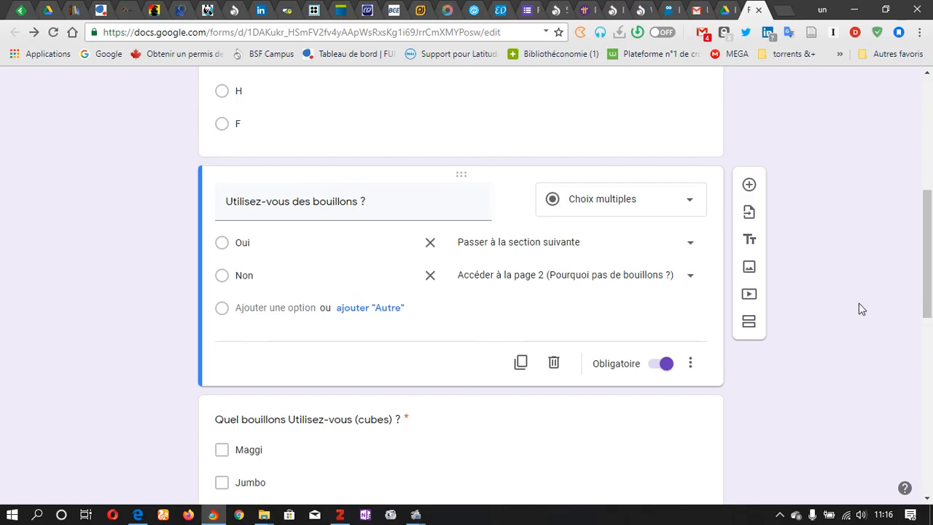
pyautogui.click(693, 365)
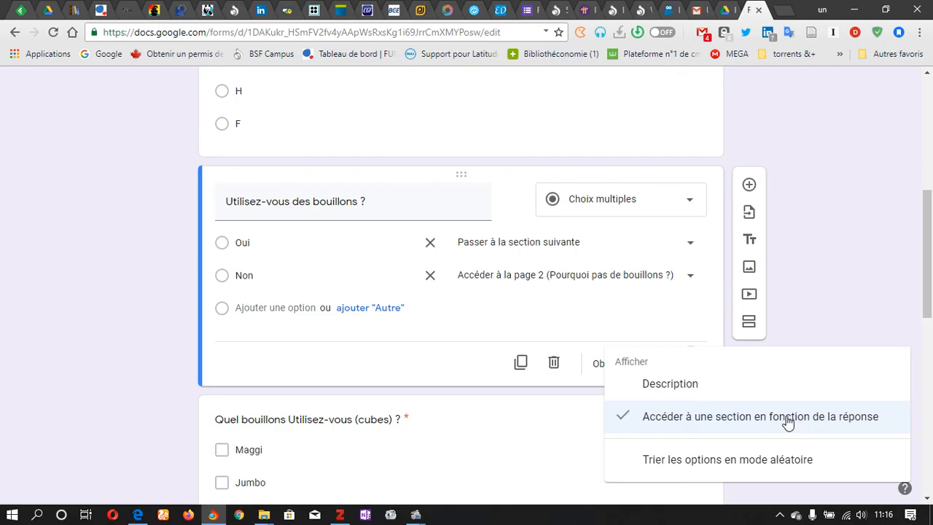
pyautogui.click(357, 337)
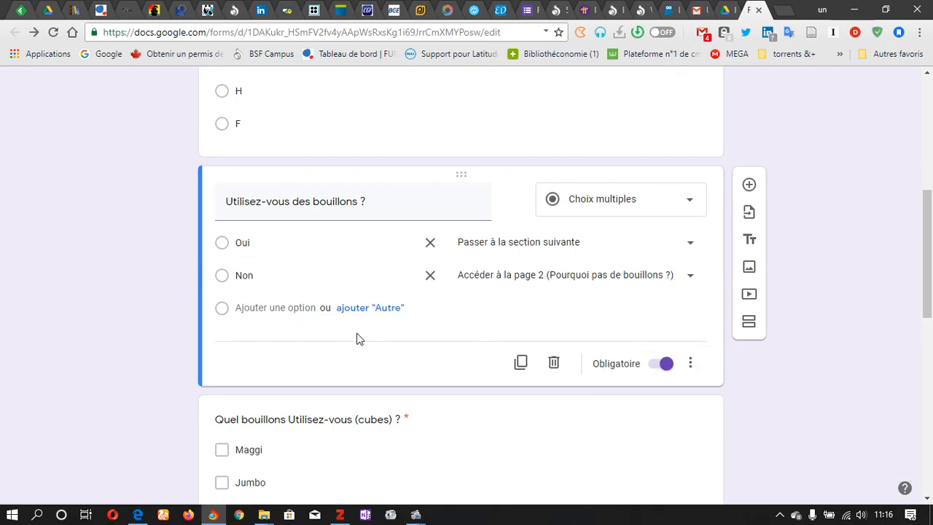
pyautogui.click(689, 277)
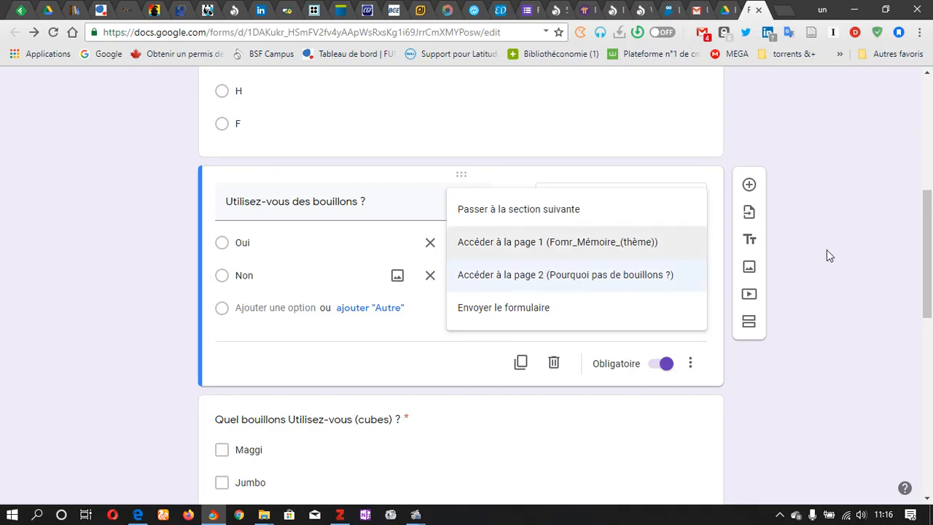
pyautogui.click(851, 295)
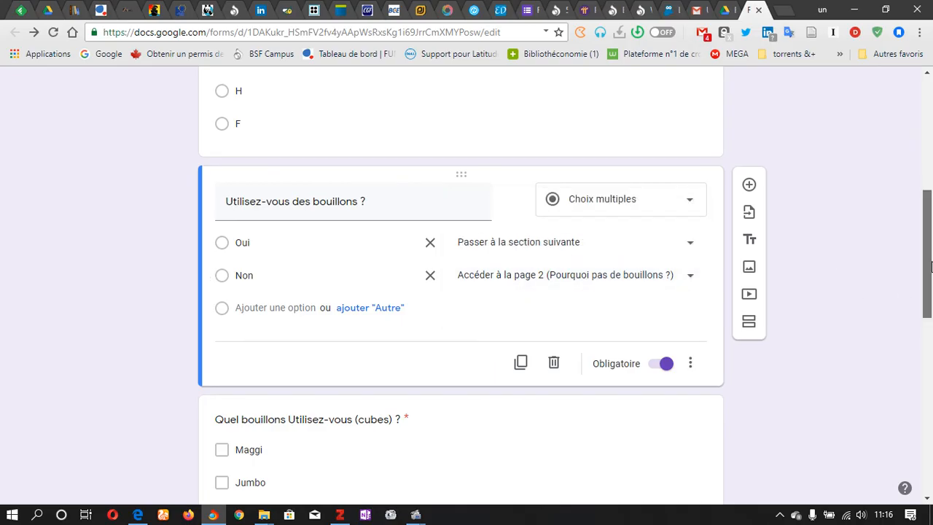
# Step: Add a question after "Pourquoi ne consommez-vous pas de bouillons?" and set its type to Importer un fichier
pyautogui.moveTo(927, 267); pyautogui.dragTo(928, 441)
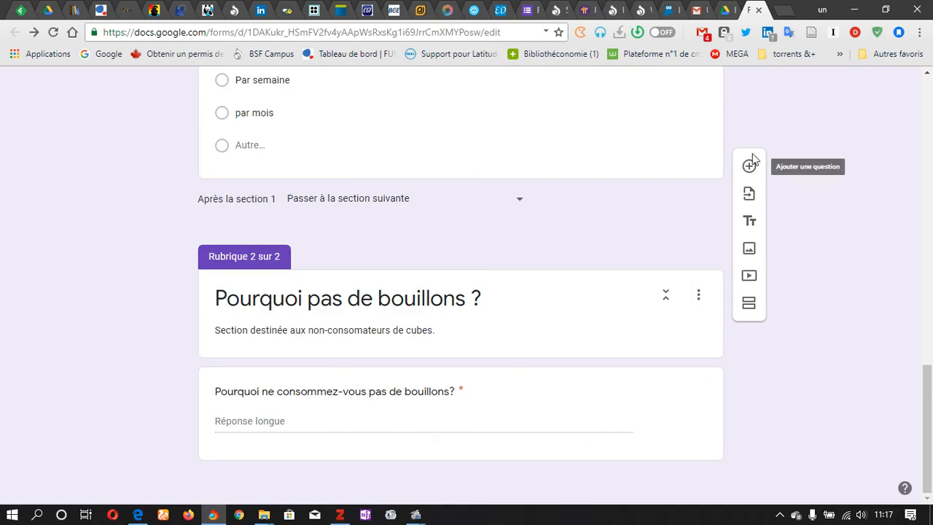
pyautogui.click(601, 398)
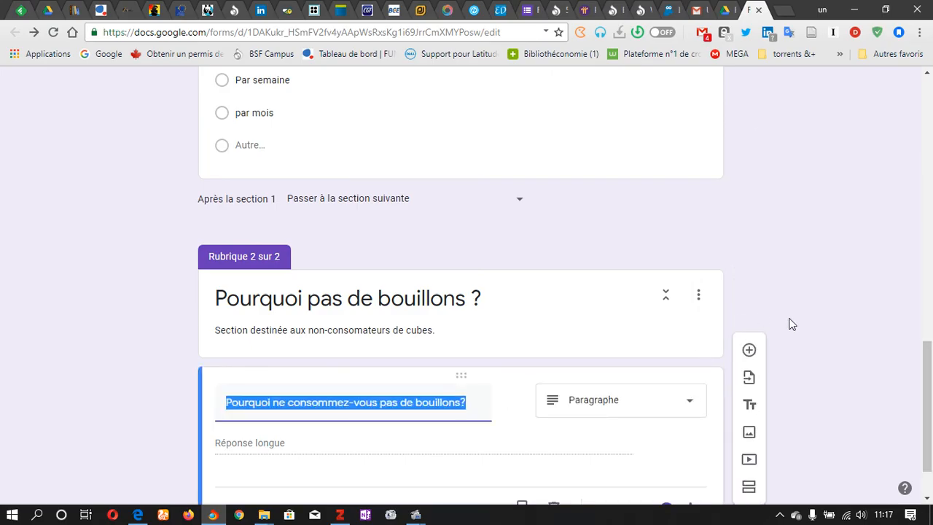
pyautogui.click(755, 351)
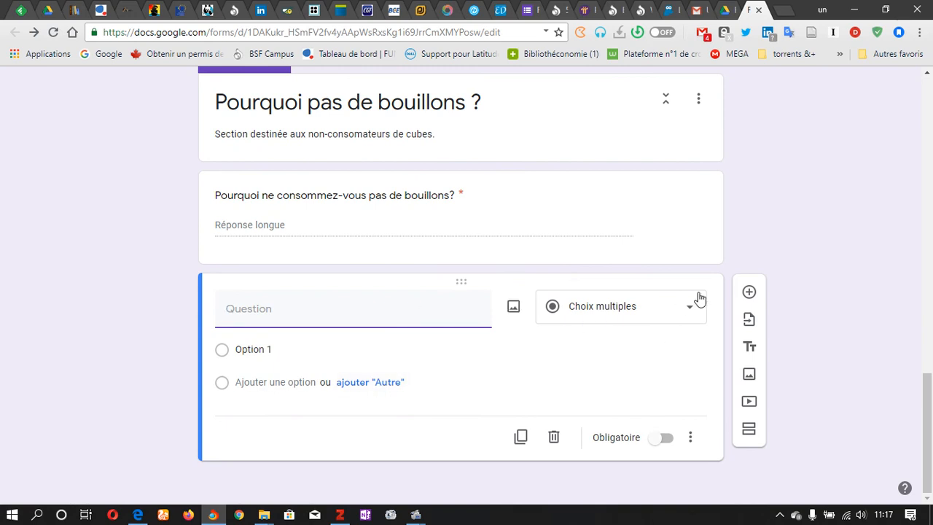
pyautogui.click(684, 310)
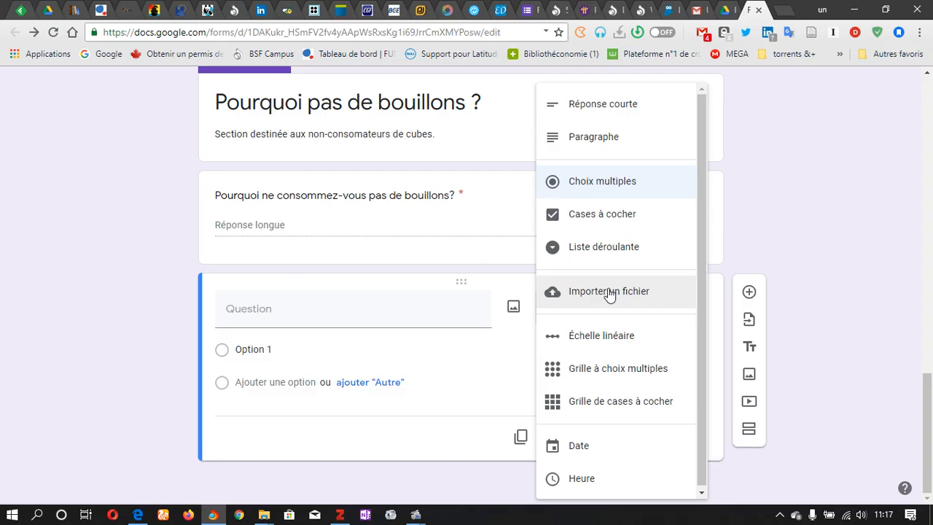
pyautogui.click(642, 292)
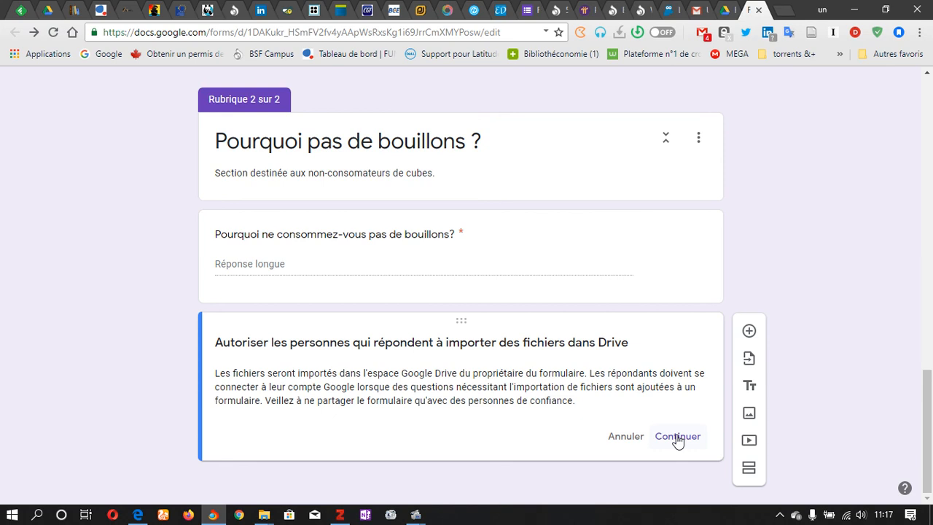
# Step: Add another blank question below the file-import question and look through the available question types
pyautogui.click(749, 331)
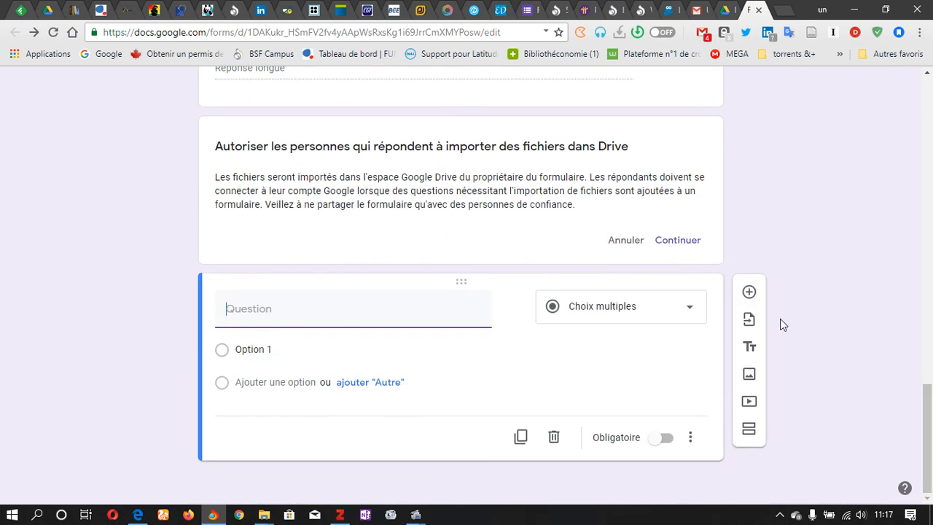
pyautogui.click(676, 307)
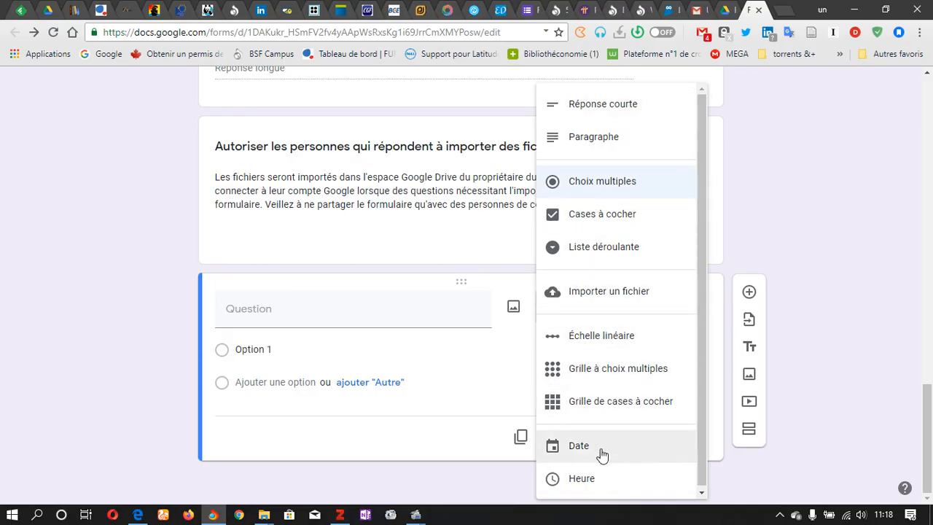
pyautogui.click(824, 258)
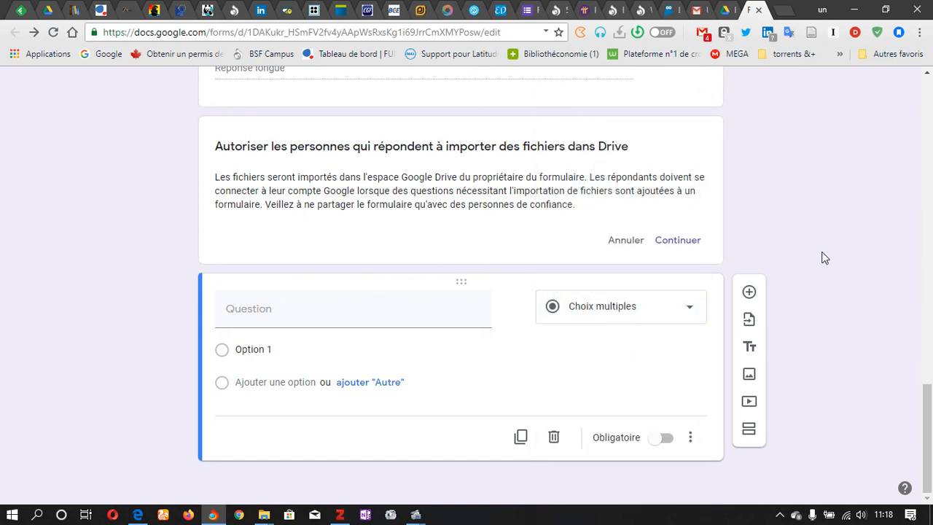